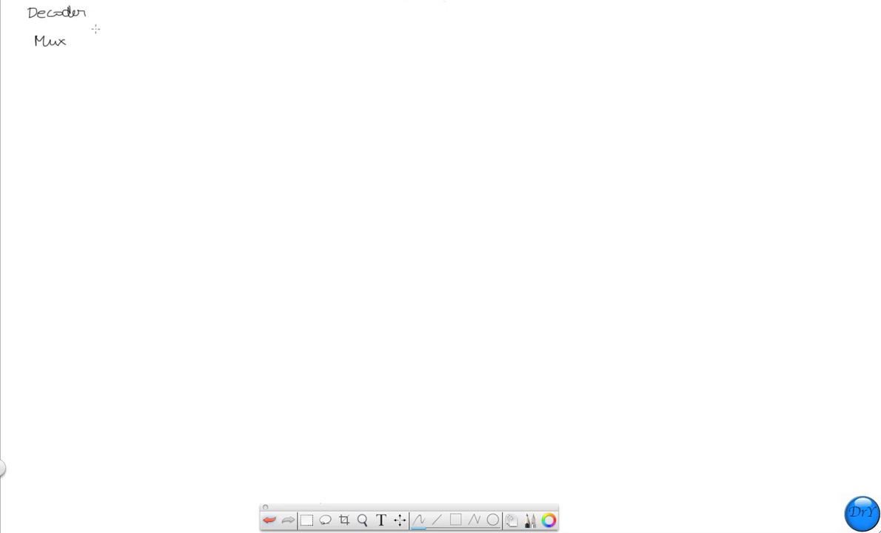
Step: Write 'Translation TT → LC' beside the Mux heading
{"action": "mouse_move", "coordinate": [89, 23]}
{"action": "left_mouse_down"}
{"action": "mouse_move", "coordinate": [89, 37]}
{"action": "mouse_move", "coordinate": [94, 22]}
{"action": "mouse_move", "coordinate": [99, 33]}
{"action": "mouse_move", "coordinate": [120, 35]}
{"action": "left_mouse_up"}
{"action": "mouse_move", "coordinate": [123, 21]}
{"action": "left_mouse_down"}
{"action": "mouse_move", "coordinate": [124, 35]}
{"action": "mouse_move", "coordinate": [137, 34]}
{"action": "left_mouse_up"}
{"action": "mouse_move", "coordinate": [133, 27]}
{"action": "left_mouse_down"}
{"action": "mouse_move", "coordinate": [140, 35]}
{"action": "mouse_move", "coordinate": [182, 28]}
{"action": "left_mouse_up"}
{"action": "mouse_move", "coordinate": [177, 28]}
{"action": "left_mouse_down"}
{"action": "mouse_move", "coordinate": [177, 38]}
{"action": "mouse_move", "coordinate": [196, 28]}
{"action": "mouse_move", "coordinate": [190, 39]}
{"action": "mouse_move", "coordinate": [222, 34]}
{"action": "left_mouse_up"}
{"action": "left_click_drag", "start_coordinate": [215, 38], "coordinate": [247, 37]}
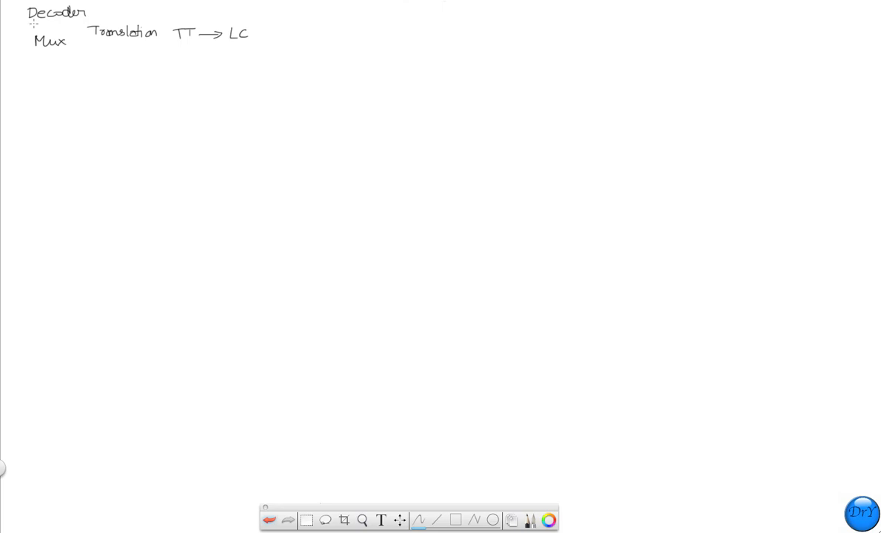
Step: Underline Decoder and Mux, circle TT, and touch up the Translation lettering
{"action": "left_click_drag", "start_coordinate": [29, 23], "coordinate": [78, 23]}
{"action": "left_click_drag", "start_coordinate": [36, 50], "coordinate": [69, 51]}
{"action": "left_click_drag", "start_coordinate": [187, 17], "coordinate": [189, 18]}
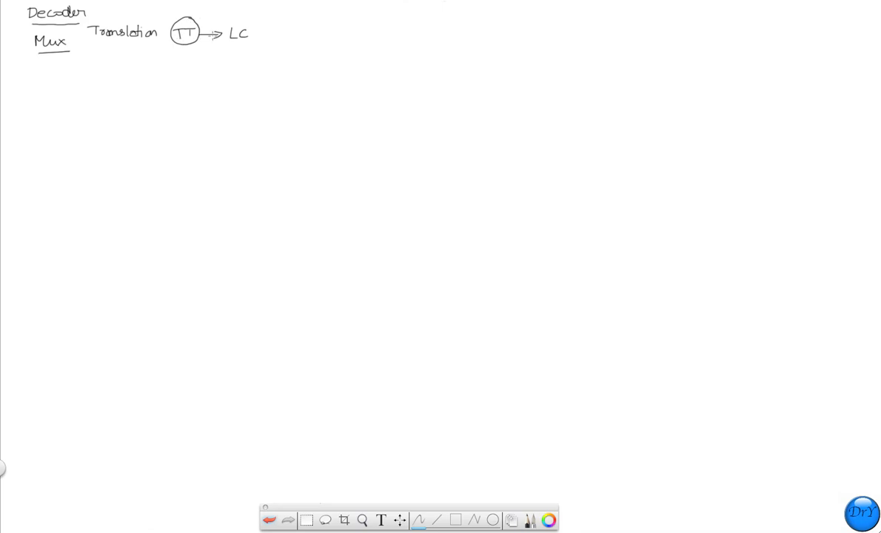
{"action": "left_click_drag", "start_coordinate": [108, 23], "coordinate": [106, 27]}
Step: Write the '2x4 Decoder' title and the A B header with the table's vertical divider
{"action": "left_click_drag", "start_coordinate": [303, 16], "coordinate": [325, 24]}
{"action": "left_click_drag", "start_coordinate": [326, 24], "coordinate": [422, 25]}
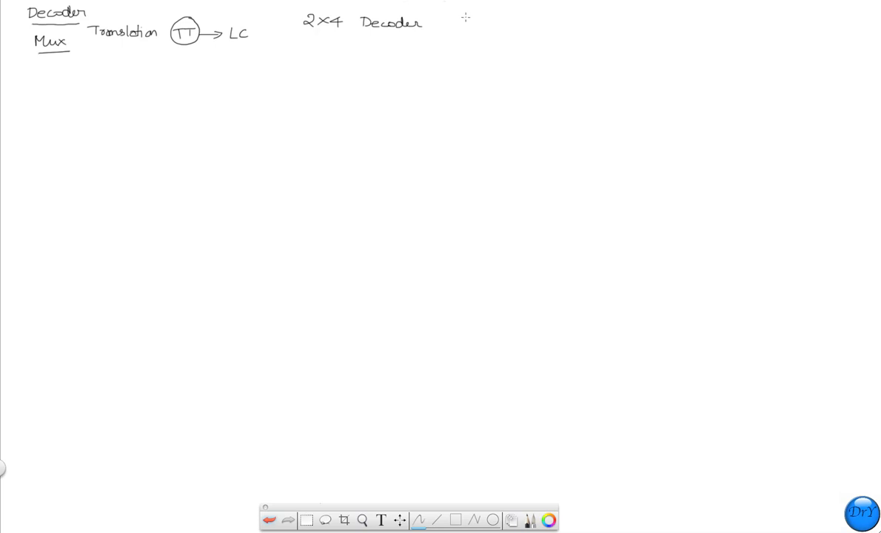
{"action": "mouse_move", "coordinate": [462, 26]}
{"action": "left_mouse_down"}
{"action": "mouse_move", "coordinate": [469, 17]}
{"action": "mouse_move", "coordinate": [488, 31]}
{"action": "mouse_move", "coordinate": [595, 33]}
{"action": "left_mouse_up"}
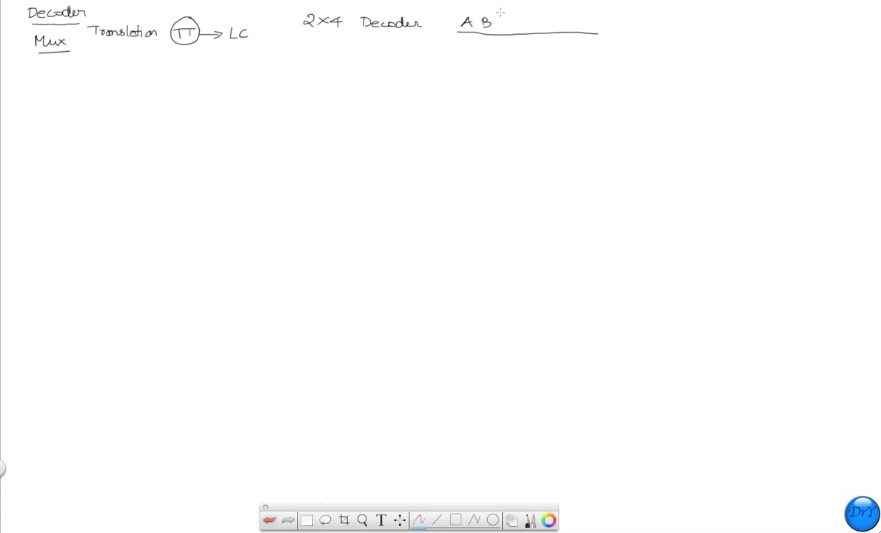
{"action": "left_click_drag", "start_coordinate": [502, 12], "coordinate": [503, 95]}
Step: Write the input rows 00 to 11, underline the A B header, and retrace row 00
{"action": "mouse_move", "coordinate": [467, 41]}
{"action": "left_mouse_down"}
{"action": "mouse_move", "coordinate": [484, 45]}
{"action": "mouse_move", "coordinate": [466, 62]}
{"action": "mouse_move", "coordinate": [484, 63]}
{"action": "mouse_move", "coordinate": [467, 79]}
{"action": "mouse_move", "coordinate": [484, 78]}
{"action": "mouse_move", "coordinate": [468, 95]}
{"action": "mouse_move", "coordinate": [487, 94]}
{"action": "left_mouse_up"}
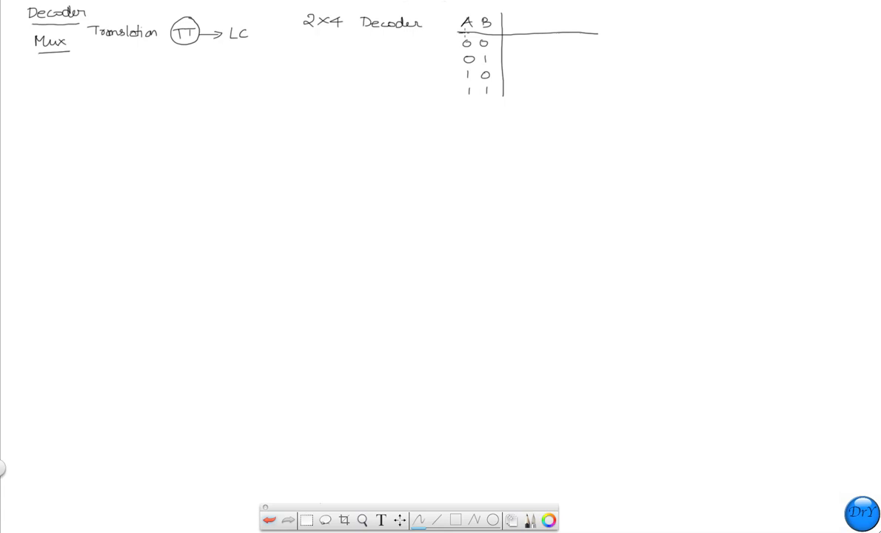
{"action": "left_click_drag", "start_coordinate": [459, 32], "coordinate": [627, 32]}
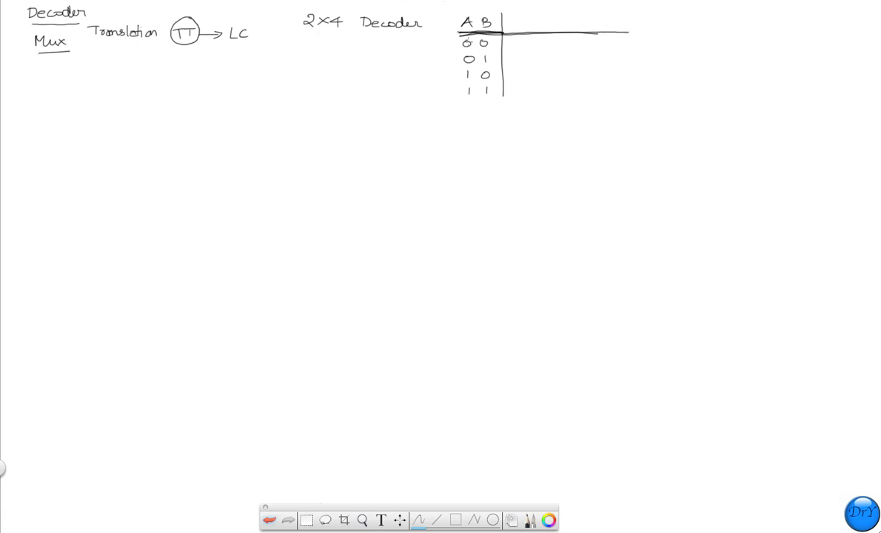
{"action": "left_click_drag", "start_coordinate": [466, 43], "coordinate": [474, 43]}
{"action": "left_click_drag", "start_coordinate": [481, 42], "coordinate": [488, 43]}
Step: Add Red, Green, Blue, Yellow output headings and extend the header line under them
{"action": "left_click_drag", "start_coordinate": [518, 20], "coordinate": [548, 28]}
{"action": "mouse_move", "coordinate": [578, 21]}
{"action": "left_mouse_down"}
{"action": "mouse_move", "coordinate": [571, 28]}
{"action": "mouse_move", "coordinate": [693, 29]}
{"action": "left_mouse_up"}
{"action": "mouse_move", "coordinate": [696, 19]}
{"action": "left_mouse_down"}
{"action": "mouse_move", "coordinate": [699, 28]}
{"action": "mouse_move", "coordinate": [715, 27]}
{"action": "left_mouse_up"}
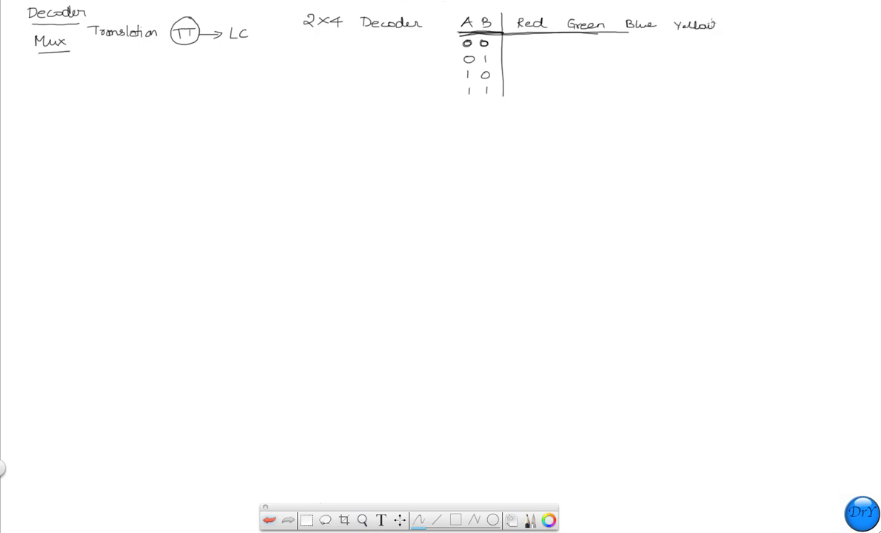
{"action": "left_click_drag", "start_coordinate": [587, 34], "coordinate": [718, 33]}
Step: Fill the 00 row outputs as 1, 0, 0, 0
{"action": "left_click_drag", "start_coordinate": [526, 39], "coordinate": [526, 46]}
{"action": "left_click_drag", "start_coordinate": [585, 40], "coordinate": [580, 40]}
{"action": "left_click_drag", "start_coordinate": [635, 38], "coordinate": [688, 45]}
{"action": "left_click_drag", "start_coordinate": [634, 37], "coordinate": [638, 41]}
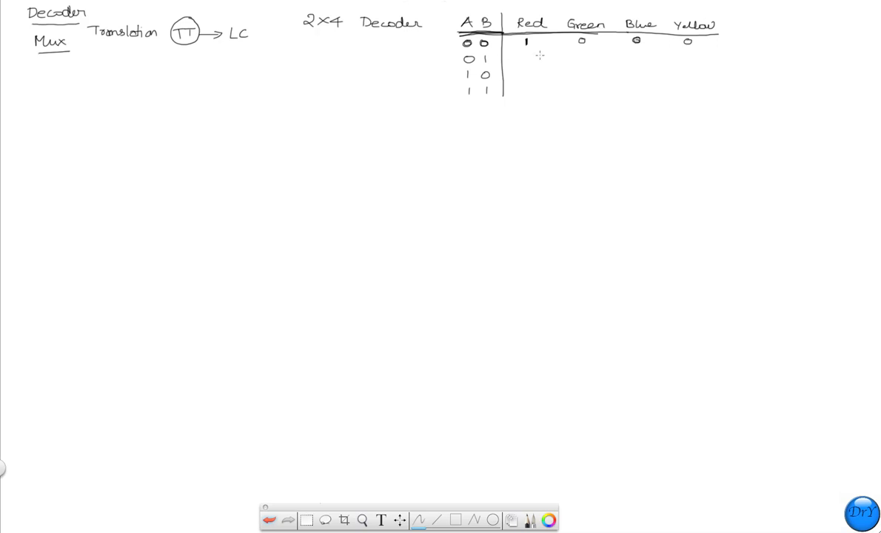
Step: Fill row 01 as 0 1 0 0 and row 10 as 0 0 1 0
{"action": "left_click_drag", "start_coordinate": [526, 53], "coordinate": [529, 60]}
{"action": "left_click_drag", "start_coordinate": [582, 54], "coordinate": [582, 62]}
{"action": "left_click_drag", "start_coordinate": [635, 51], "coordinate": [689, 51]}
{"action": "left_click_drag", "start_coordinate": [528, 71], "coordinate": [528, 71]}
{"action": "left_click_drag", "start_coordinate": [583, 73], "coordinate": [584, 73]}
{"action": "left_click_drag", "start_coordinate": [640, 69], "coordinate": [640, 78]}
{"action": "left_click_drag", "start_coordinate": [690, 71], "coordinate": [691, 72]}
Step: Fill row 11 as 0 0 0 1 so only Yellow is high
{"action": "left_click_drag", "start_coordinate": [529, 88], "coordinate": [530, 92]}
{"action": "left_click_drag", "start_coordinate": [584, 89], "coordinate": [586, 93]}
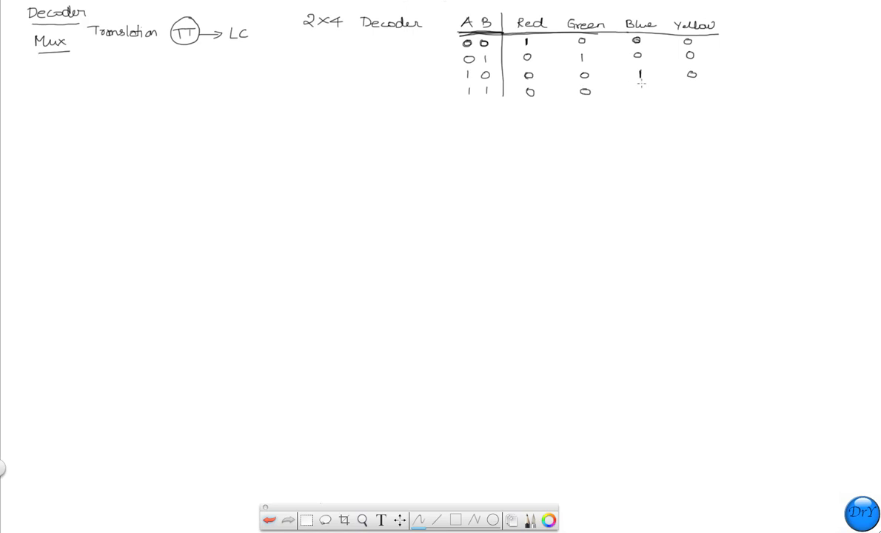
{"action": "left_click_drag", "start_coordinate": [640, 86], "coordinate": [693, 94]}
Step: Draw a rectangular block labelled Decoder with A, B input lines and four output lines
{"action": "left_click_drag", "start_coordinate": [329, 45], "coordinate": [328, 90]}
{"action": "left_click_drag", "start_coordinate": [330, 47], "coordinate": [361, 87]}
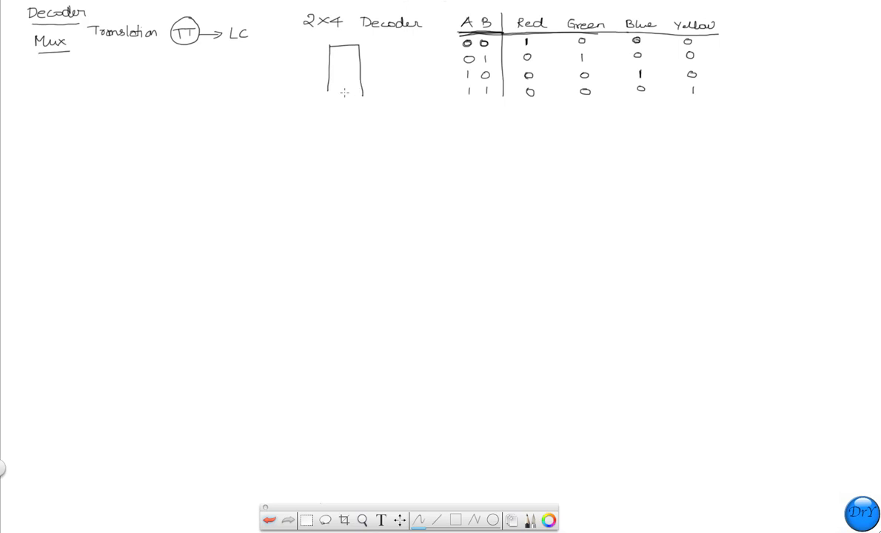
{"action": "left_click_drag", "start_coordinate": [328, 89], "coordinate": [362, 102]}
{"action": "mouse_move", "coordinate": [309, 54]}
{"action": "left_mouse_down"}
{"action": "mouse_move", "coordinate": [330, 53]}
{"action": "mouse_move", "coordinate": [328, 65]}
{"action": "mouse_move", "coordinate": [306, 50]}
{"action": "mouse_move", "coordinate": [304, 68]}
{"action": "left_mouse_up"}
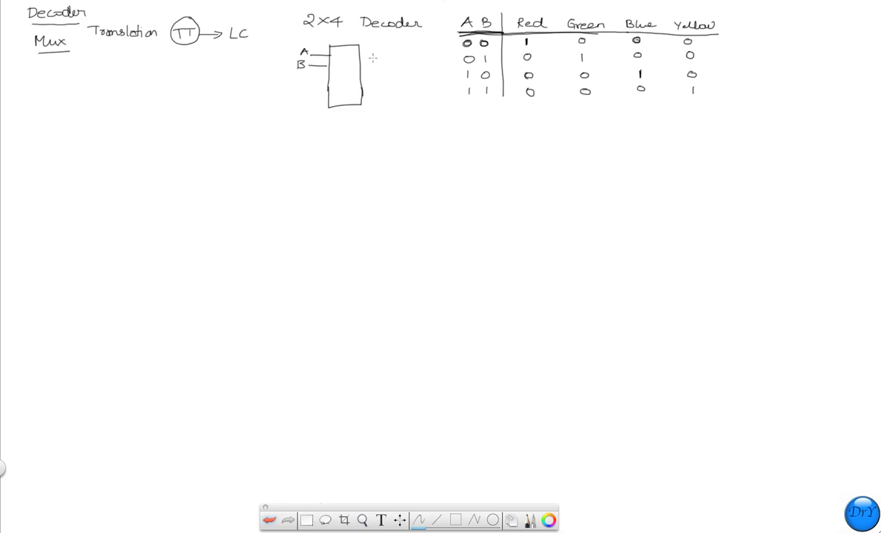
{"action": "mouse_move", "coordinate": [362, 52]}
{"action": "left_mouse_down"}
{"action": "mouse_move", "coordinate": [380, 51]}
{"action": "mouse_move", "coordinate": [388, 94]}
{"action": "left_mouse_up"}
{"action": "left_click_drag", "start_coordinate": [342, 54], "coordinate": [348, 99]}
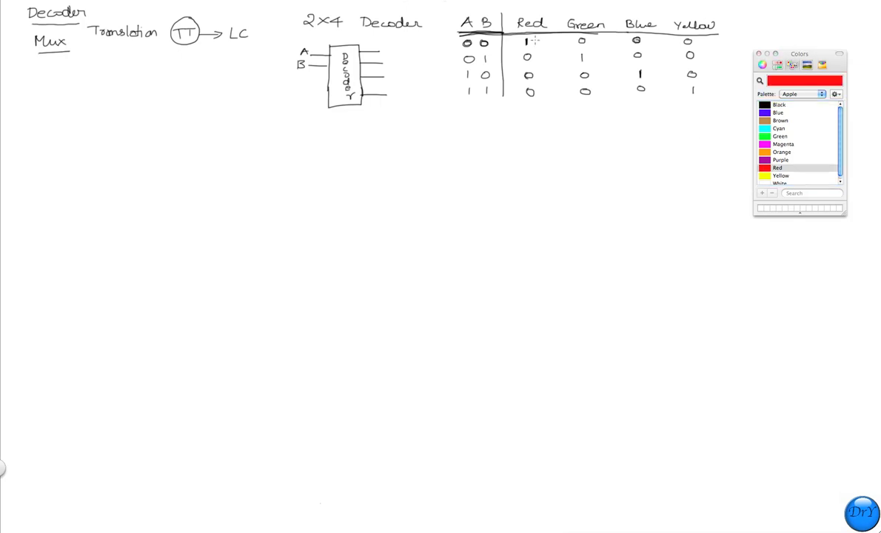
Step: Circle the 00 row in red and return to black ink
{"action": "mouse_move", "coordinate": [531, 41]}
{"action": "left_mouse_down"}
{"action": "mouse_move", "coordinate": [455, 46]}
{"action": "mouse_move", "coordinate": [534, 40]}
{"action": "left_mouse_up"}
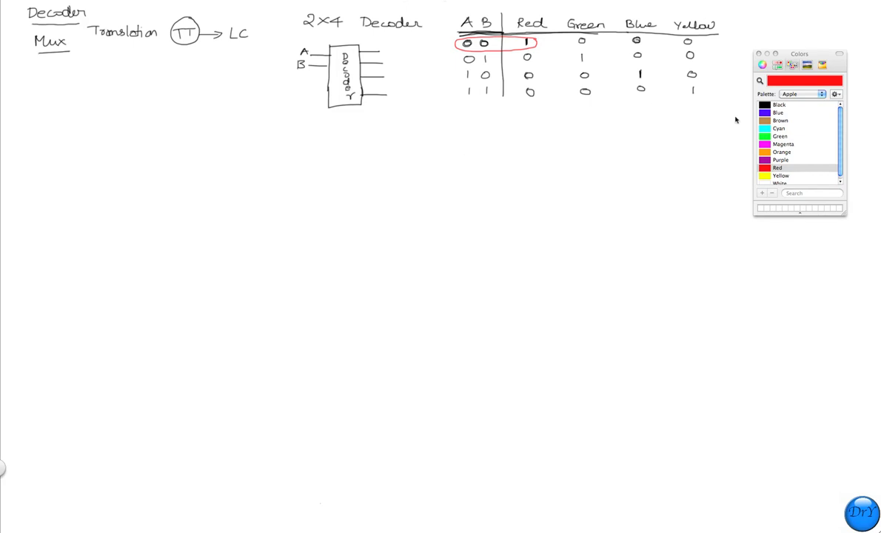
{"action": "left_click", "coordinate": [762, 106]}
{"action": "left_click", "coordinate": [279, 107]}
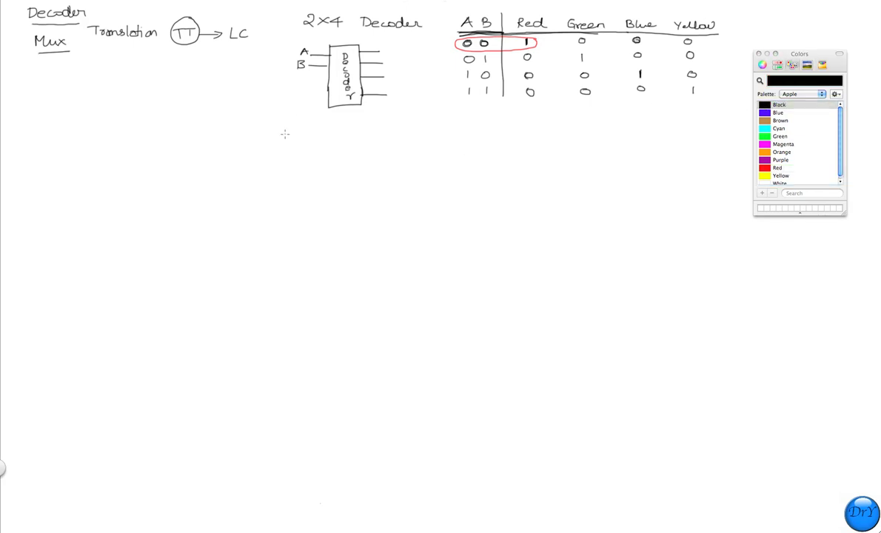
Step: Draw A and B input wires into an inverted-input AND gate for Red, and write Green below
{"action": "left_click_drag", "start_coordinate": [268, 140], "coordinate": [319, 139]}
{"action": "left_click_drag", "start_coordinate": [259, 133], "coordinate": [259, 157]}
{"action": "left_click_drag", "start_coordinate": [271, 154], "coordinate": [324, 151]}
{"action": "mouse_move", "coordinate": [334, 135]}
{"action": "left_mouse_down"}
{"action": "mouse_move", "coordinate": [337, 158]}
{"action": "mouse_move", "coordinate": [415, 138]}
{"action": "mouse_move", "coordinate": [424, 126]}
{"action": "mouse_move", "coordinate": [427, 136]}
{"action": "left_mouse_up"}
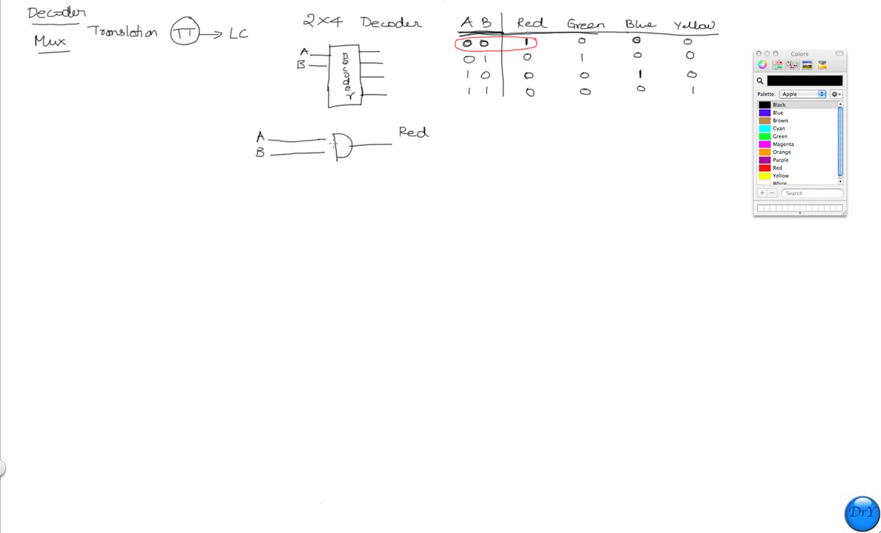
{"action": "left_click_drag", "start_coordinate": [331, 137], "coordinate": [332, 154]}
{"action": "left_click_drag", "start_coordinate": [339, 137], "coordinate": [342, 155]}
{"action": "mouse_move", "coordinate": [415, 194]}
{"action": "left_mouse_down"}
{"action": "mouse_move", "coordinate": [412, 203]}
{"action": "mouse_move", "coordinate": [443, 201]}
{"action": "left_mouse_up"}
Step: Circle the 01 row in green and return to black ink
{"action": "left_click", "coordinate": [770, 111]}
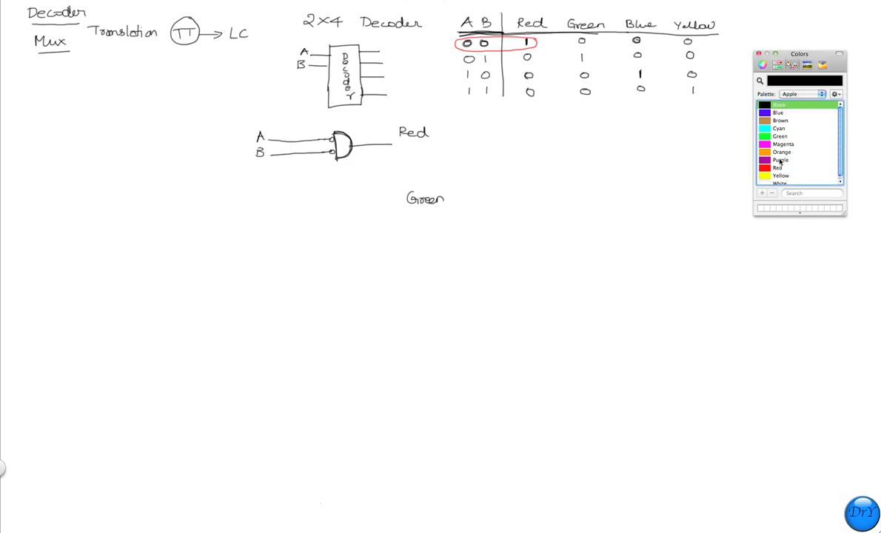
{"action": "left_click", "coordinate": [764, 137]}
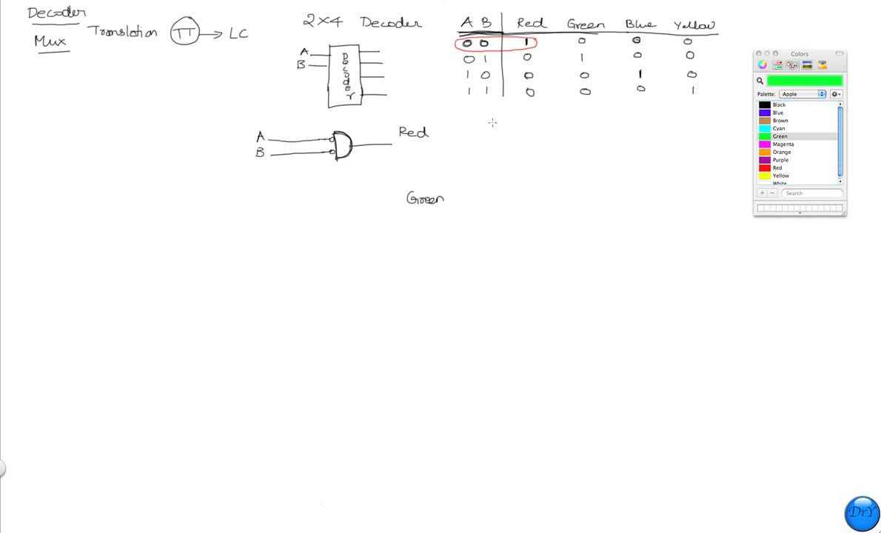
{"action": "mouse_move", "coordinate": [592, 52]}
{"action": "left_mouse_down"}
{"action": "mouse_move", "coordinate": [465, 49]}
{"action": "mouse_move", "coordinate": [560, 66]}
{"action": "mouse_move", "coordinate": [593, 57]}
{"action": "mouse_move", "coordinate": [580, 51]}
{"action": "left_mouse_up"}
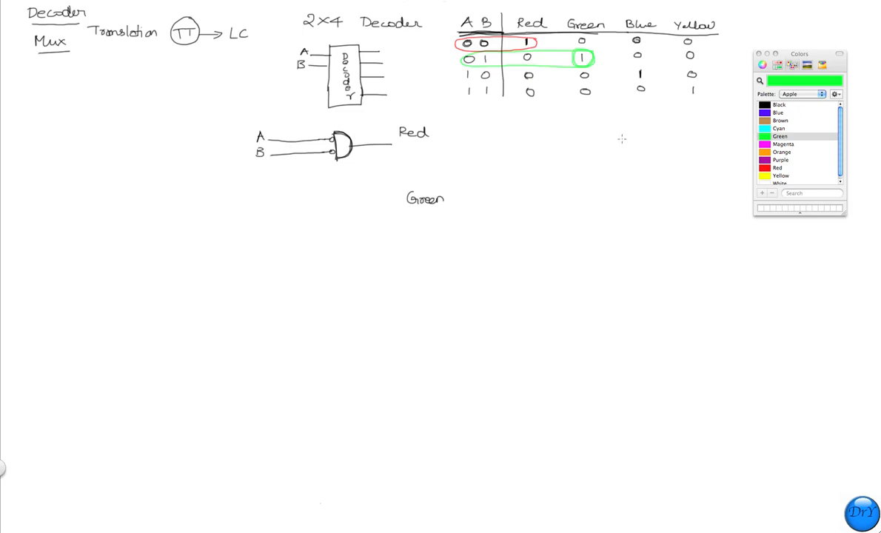
{"action": "left_click", "coordinate": [765, 104]}
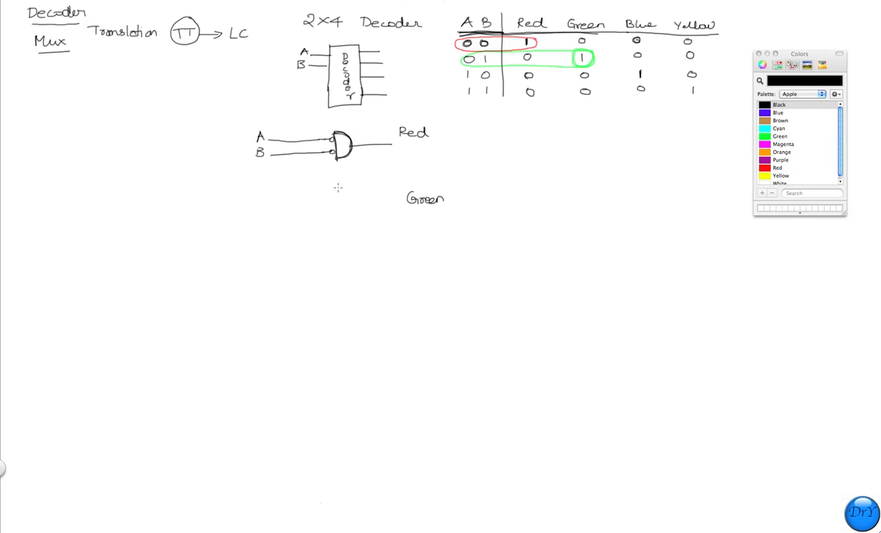
Step: Draw a second AND gate beside Green, wired down from the A and B lines
{"action": "left_click_drag", "start_coordinate": [338, 188], "coordinate": [338, 207]}
{"action": "mouse_move", "coordinate": [262, 199]}
{"action": "left_mouse_down"}
{"action": "mouse_move", "coordinate": [265, 188]}
{"action": "mouse_move", "coordinate": [270, 200]}
{"action": "left_mouse_up"}
{"action": "mouse_move", "coordinate": [298, 140]}
{"action": "left_mouse_down"}
{"action": "mouse_move", "coordinate": [302, 194]}
{"action": "mouse_move", "coordinate": [337, 191]}
{"action": "left_mouse_up"}
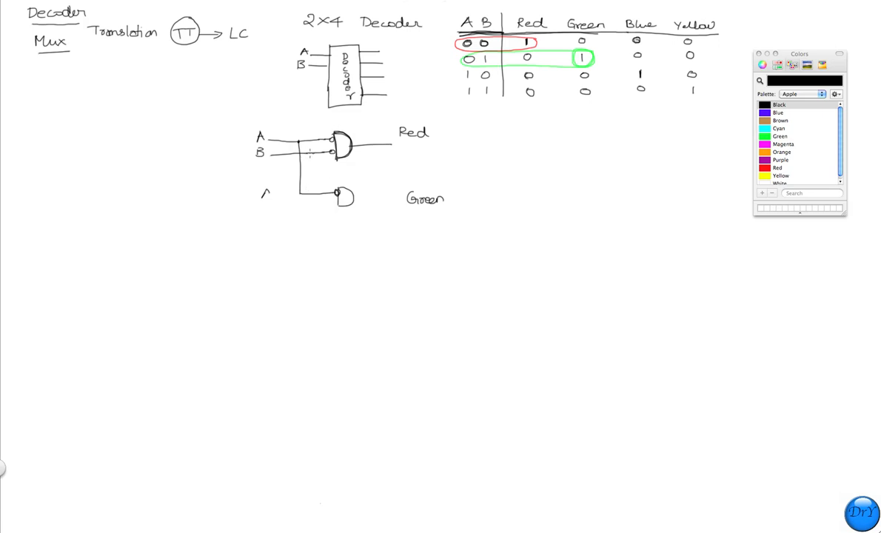
{"action": "mouse_move", "coordinate": [309, 154]}
{"action": "left_mouse_down"}
{"action": "mouse_move", "coordinate": [313, 201]}
{"action": "mouse_move", "coordinate": [396, 198]}
{"action": "mouse_move", "coordinate": [356, 182]}
{"action": "mouse_move", "coordinate": [356, 201]}
{"action": "left_mouse_up"}
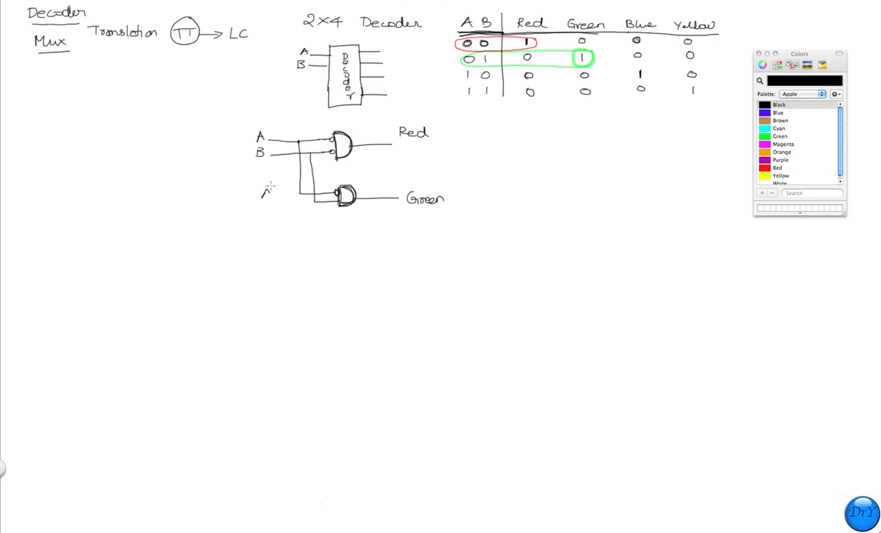
{"action": "left_click_drag", "start_coordinate": [264, 198], "coordinate": [271, 190]}
Step: Circle the 10 row in blue and return to black ink
{"action": "left_click", "coordinate": [764, 113]}
{"action": "left_click", "coordinate": [528, 63]}
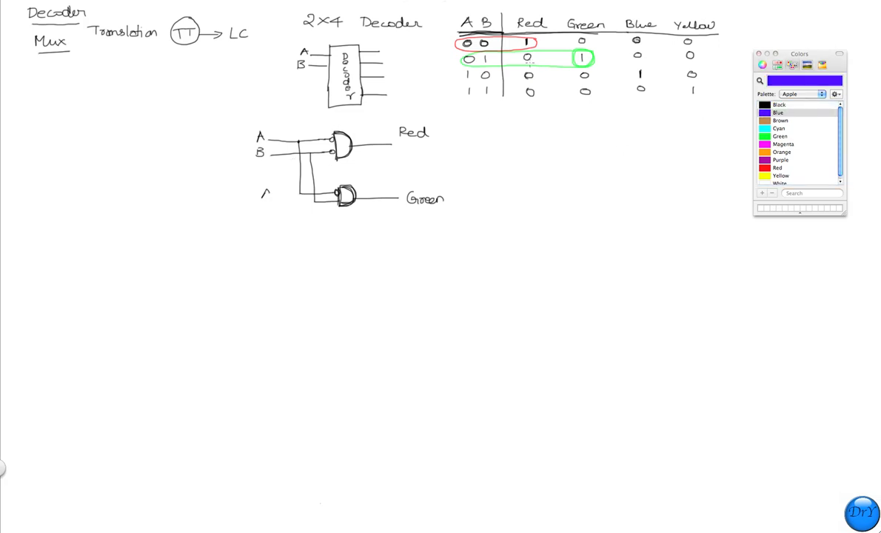
{"action": "mouse_move", "coordinate": [648, 71]}
{"action": "left_mouse_down"}
{"action": "mouse_move", "coordinate": [463, 63]}
{"action": "mouse_move", "coordinate": [460, 74]}
{"action": "mouse_move", "coordinate": [640, 86]}
{"action": "mouse_move", "coordinate": [631, 74]}
{"action": "mouse_move", "coordinate": [637, 65]}
{"action": "mouse_move", "coordinate": [648, 74]}
{"action": "mouse_move", "coordinate": [641, 85]}
{"action": "left_mouse_up"}
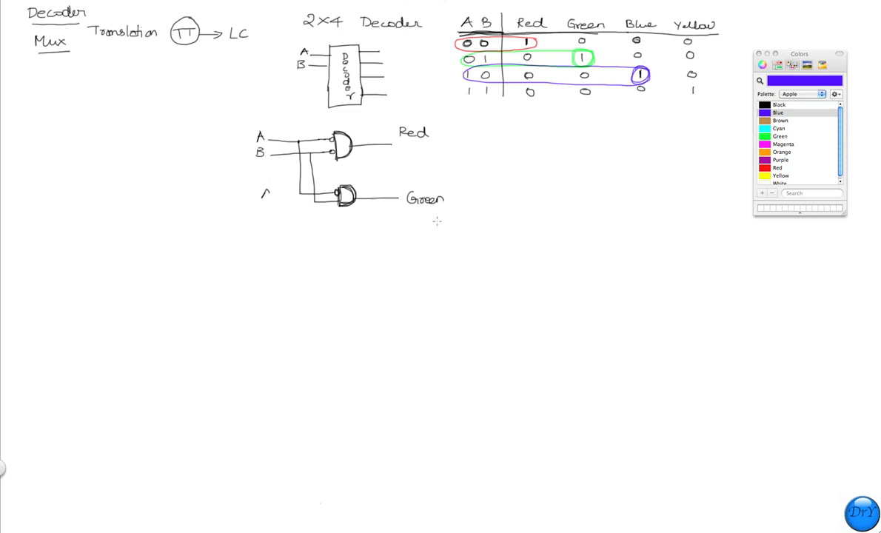
{"action": "key", "text": "1"}
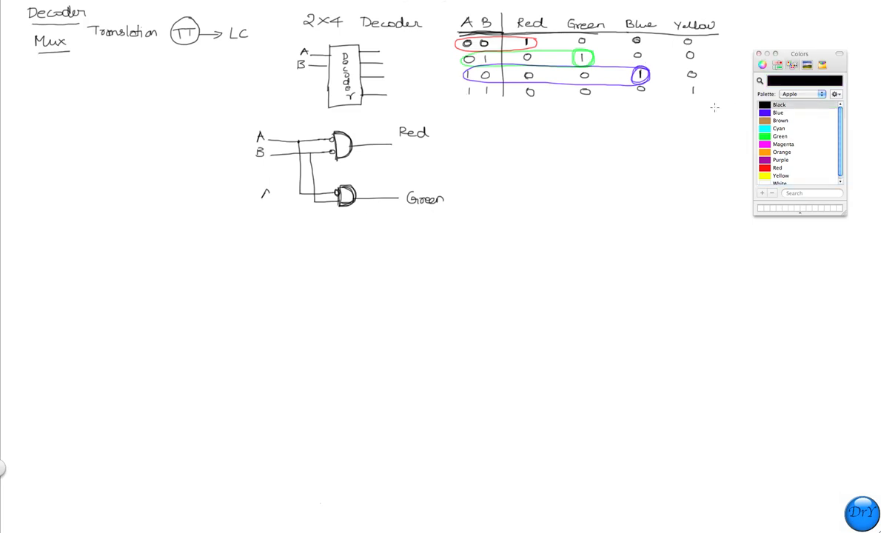
Step: Write the Blue label and draw a third AND gate wired from the A and B lines
{"action": "mouse_move", "coordinate": [411, 231]}
{"action": "left_mouse_down"}
{"action": "mouse_move", "coordinate": [419, 243]}
{"action": "mouse_move", "coordinate": [441, 241]}
{"action": "left_mouse_up"}
{"action": "mouse_move", "coordinate": [341, 226]}
{"action": "left_mouse_down"}
{"action": "mouse_move", "coordinate": [342, 246]}
{"action": "mouse_move", "coordinate": [398, 238]}
{"action": "left_mouse_up"}
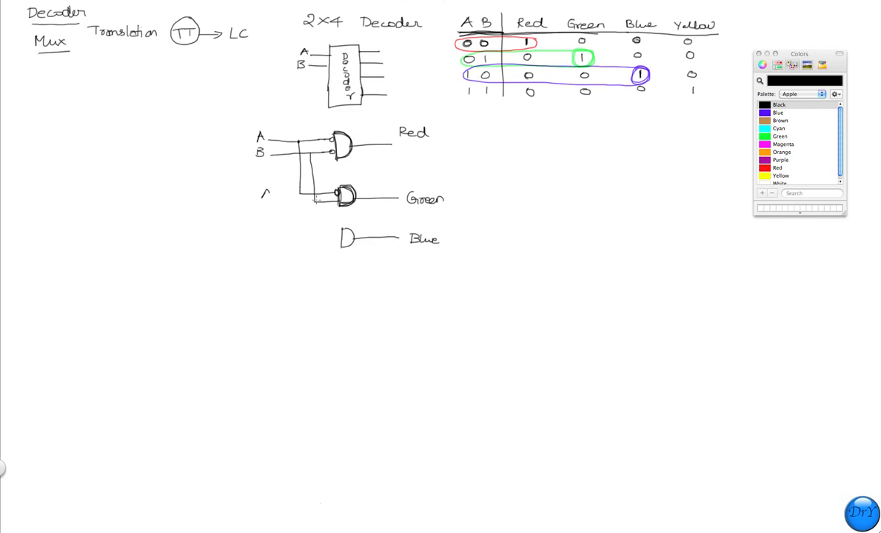
{"action": "mouse_move", "coordinate": [314, 200]}
{"action": "left_mouse_down"}
{"action": "mouse_move", "coordinate": [318, 238]}
{"action": "mouse_move", "coordinate": [342, 241]}
{"action": "left_mouse_up"}
{"action": "mouse_move", "coordinate": [300, 195]}
{"action": "left_mouse_down"}
{"action": "mouse_move", "coordinate": [304, 234]}
{"action": "mouse_move", "coordinate": [337, 233]}
{"action": "left_mouse_up"}
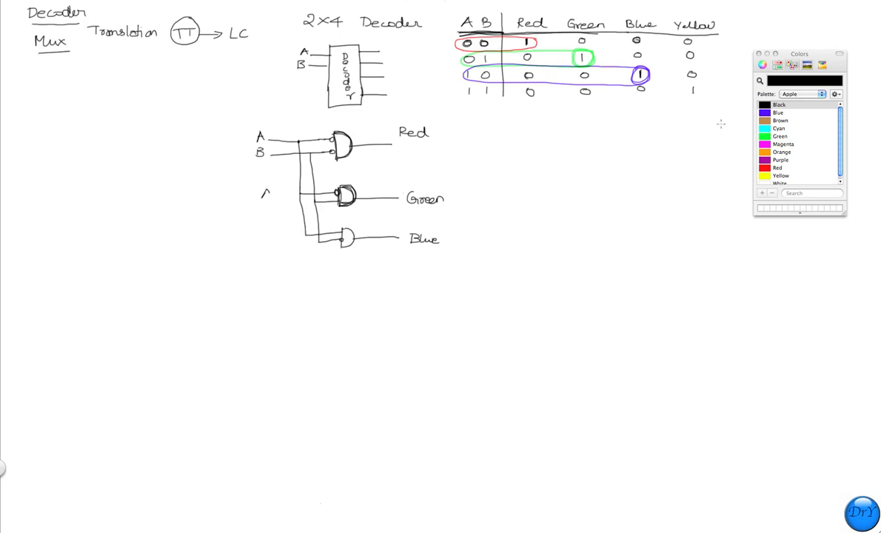
Step: Circle the 11 row in yellow and return to black ink
{"action": "left_click", "coordinate": [768, 175]}
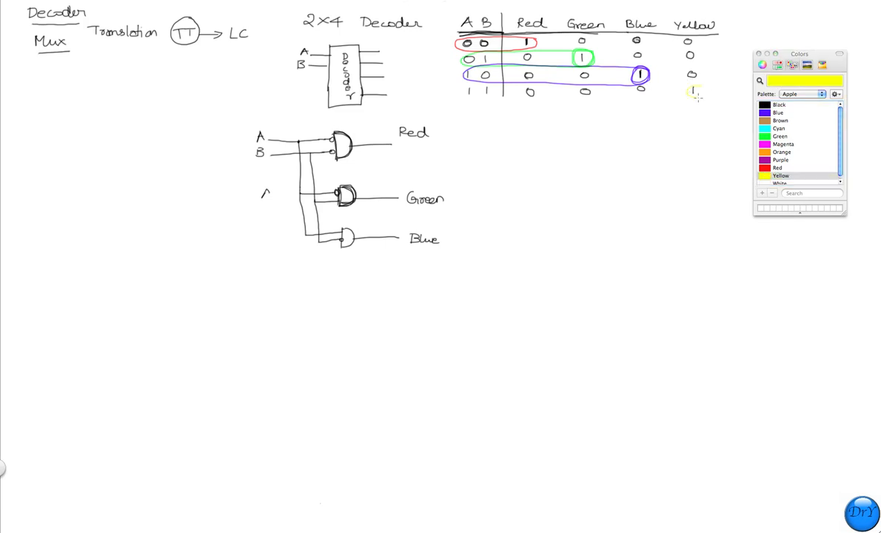
{"action": "left_click_drag", "start_coordinate": [695, 93], "coordinate": [703, 84]}
{"action": "mouse_move", "coordinate": [462, 95]}
{"action": "left_mouse_down"}
{"action": "mouse_move", "coordinate": [689, 106]}
{"action": "mouse_move", "coordinate": [703, 91]}
{"action": "left_mouse_up"}
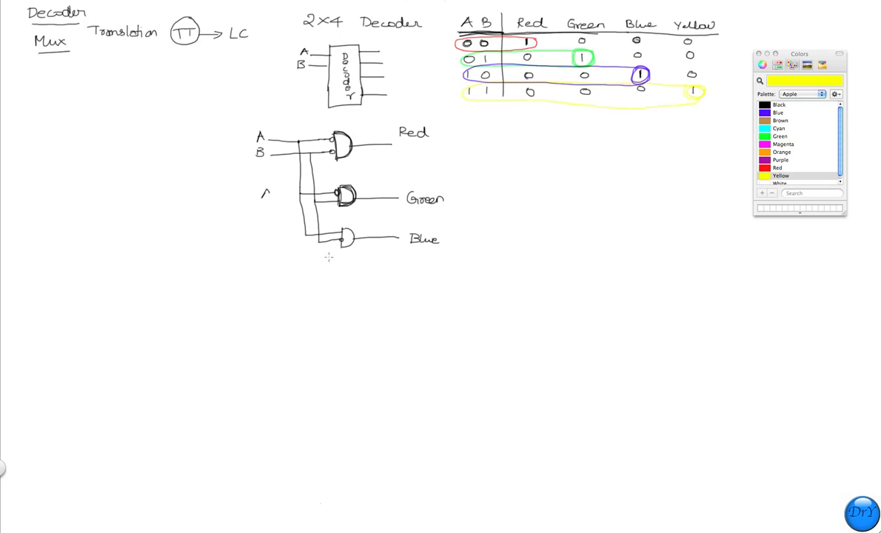
{"action": "left_click", "coordinate": [773, 105]}
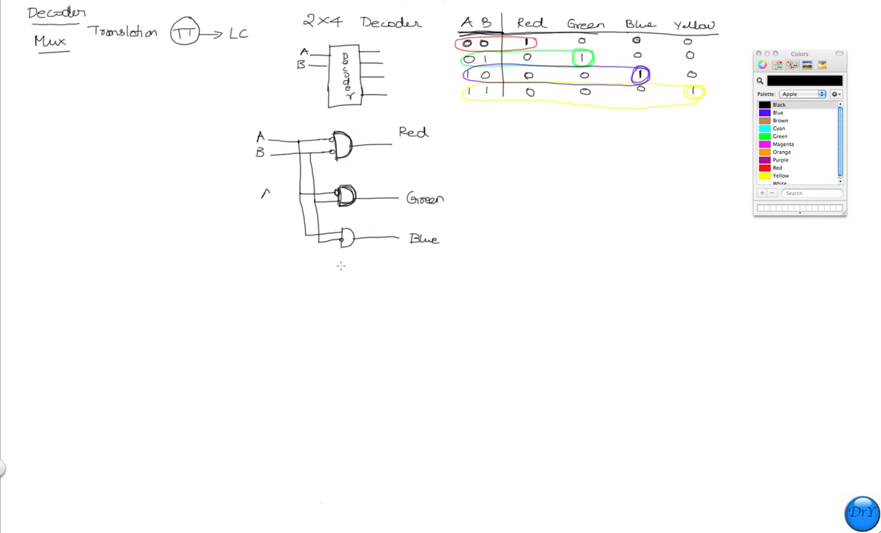
Step: Draw a fourth AND gate below Blue, wired from A and B toward Yellow
{"action": "left_click_drag", "start_coordinate": [342, 265], "coordinate": [344, 281]}
{"action": "left_click_drag", "start_coordinate": [318, 238], "coordinate": [338, 277]}
{"action": "mouse_move", "coordinate": [304, 237]}
{"action": "left_mouse_down"}
{"action": "mouse_move", "coordinate": [337, 274]}
{"action": "mouse_move", "coordinate": [460, 274]}
{"action": "left_mouse_up"}
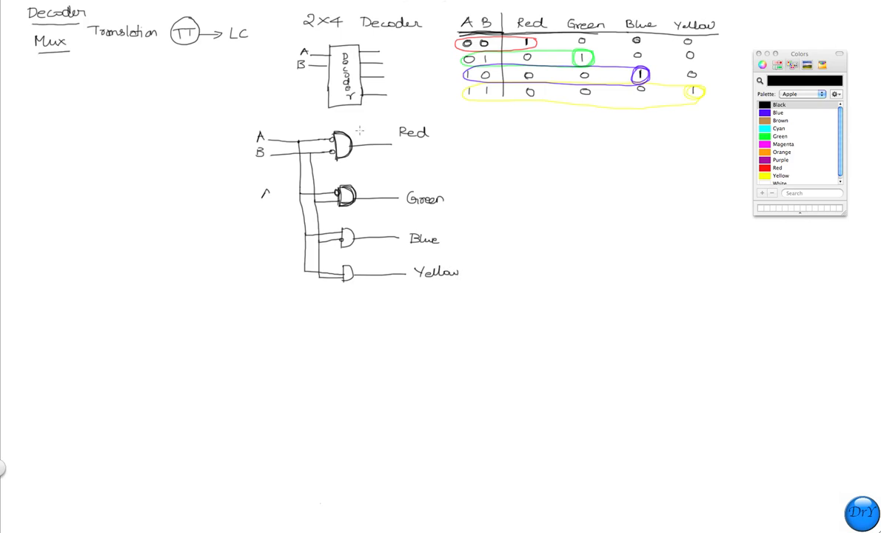
Step: Box the four-gate circuit and link it with an arrow to the decoder block
{"action": "left_click_drag", "start_coordinate": [365, 122], "coordinate": [364, 281]}
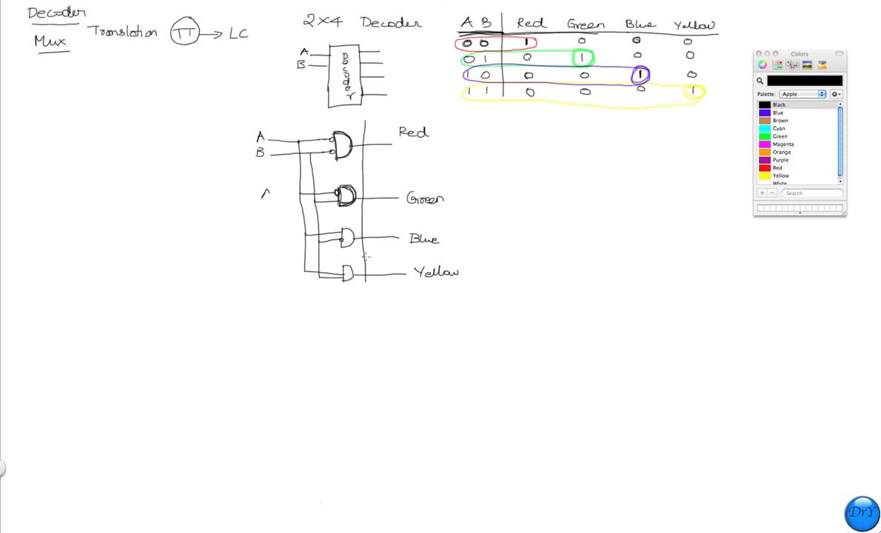
{"action": "mouse_move", "coordinate": [365, 120]}
{"action": "left_mouse_down"}
{"action": "mouse_move", "coordinate": [296, 120]}
{"action": "mouse_move", "coordinate": [287, 289]}
{"action": "left_mouse_up"}
{"action": "left_click_drag", "start_coordinate": [288, 289], "coordinate": [366, 286]}
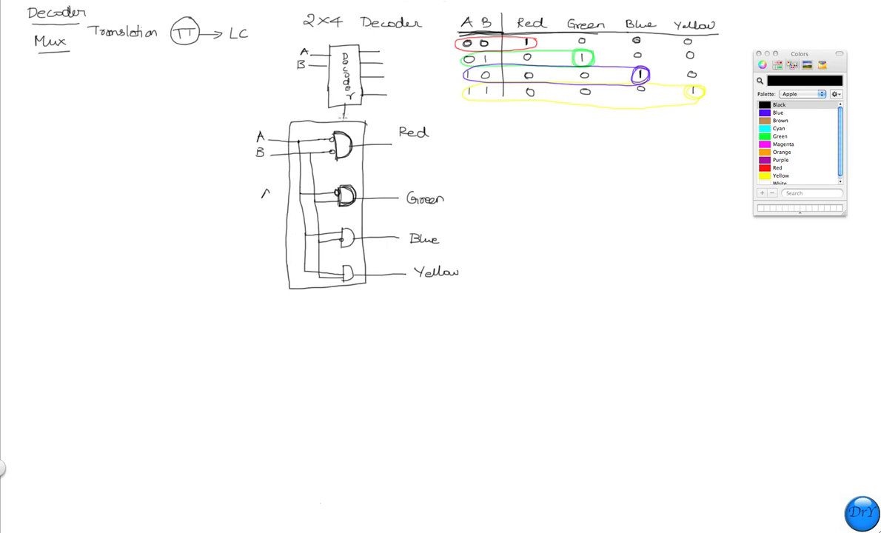
{"action": "left_click_drag", "start_coordinate": [342, 108], "coordinate": [343, 122]}
Step: Label the decoder block outputs Red through Yellow and retrace the A input wire
{"action": "left_click_drag", "start_coordinate": [379, 42], "coordinate": [386, 52]}
{"action": "mouse_move", "coordinate": [388, 49]}
{"action": "left_mouse_down"}
{"action": "mouse_move", "coordinate": [399, 51]}
{"action": "mouse_move", "coordinate": [384, 65]}
{"action": "mouse_move", "coordinate": [410, 65]}
{"action": "mouse_move", "coordinate": [388, 81]}
{"action": "mouse_move", "coordinate": [413, 80]}
{"action": "left_mouse_up"}
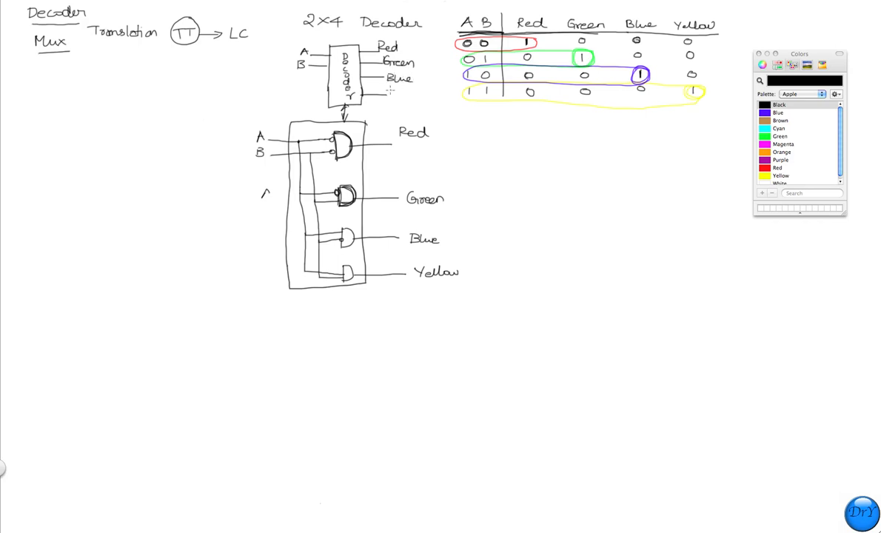
{"action": "left_click_drag", "start_coordinate": [362, 93], "coordinate": [433, 98]}
{"action": "left_click_drag", "start_coordinate": [251, 136], "coordinate": [320, 135]}
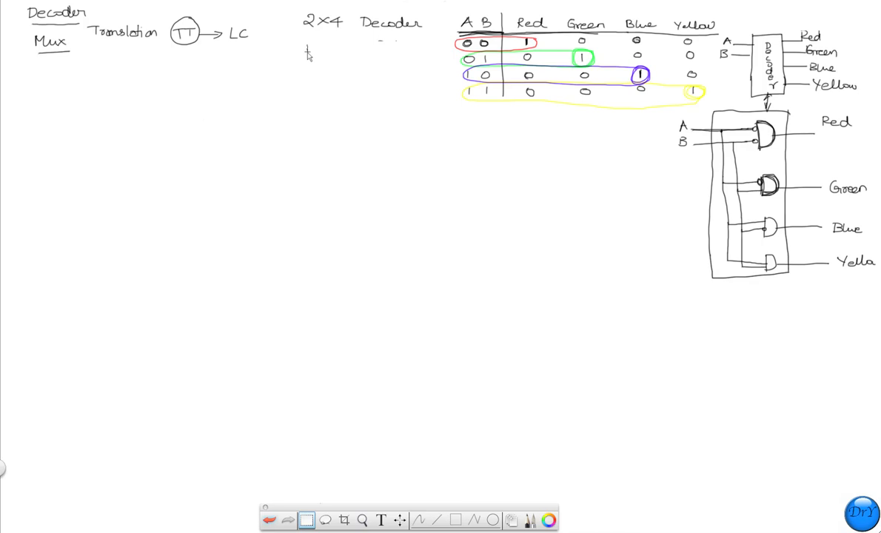
Step: Handwrite the n×2ⁿ formula with the freehand pen and frame it in a box
{"action": "right_click", "coordinate": [318, 30]}
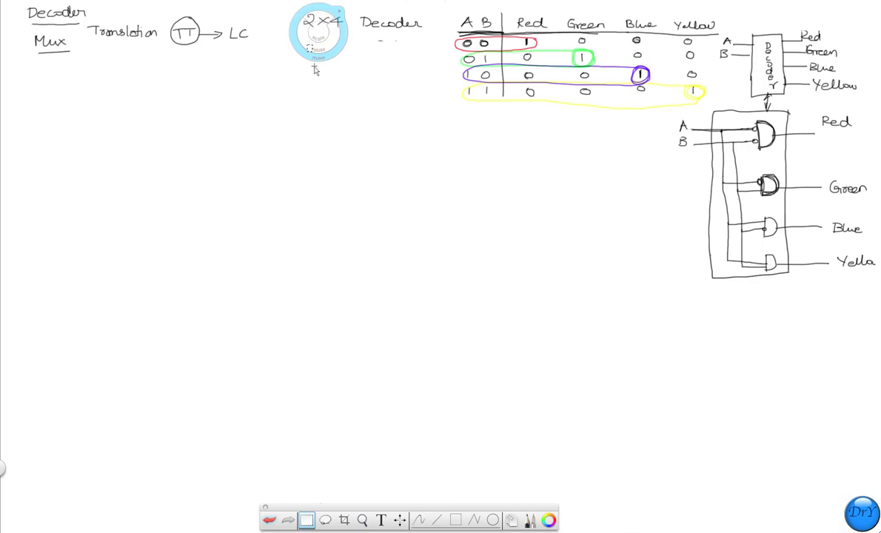
{"action": "left_click", "coordinate": [419, 520]}
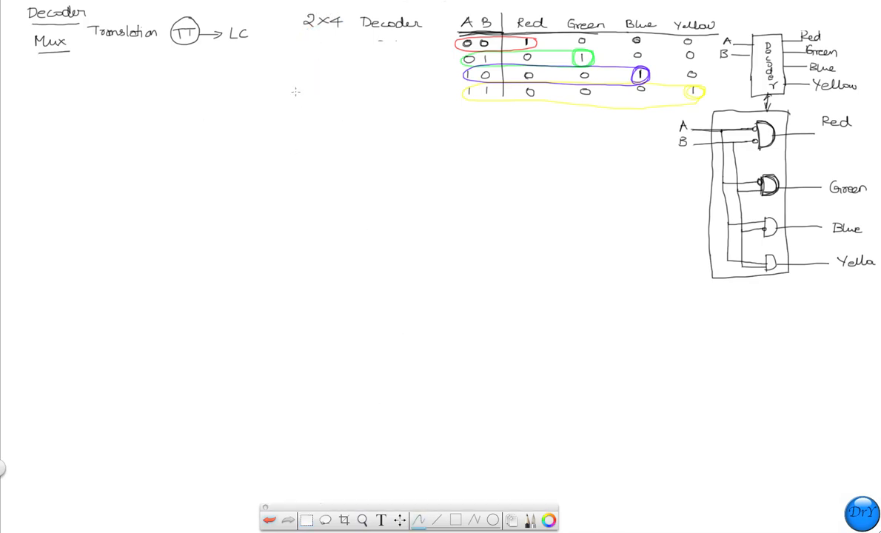
{"action": "mouse_move", "coordinate": [291, 94]}
{"action": "left_mouse_down"}
{"action": "mouse_move", "coordinate": [329, 90]}
{"action": "mouse_move", "coordinate": [339, 77]}
{"action": "left_mouse_up"}
{"action": "mouse_move", "coordinate": [288, 98]}
{"action": "left_mouse_down"}
{"action": "mouse_move", "coordinate": [346, 98]}
{"action": "mouse_move", "coordinate": [347, 67]}
{"action": "mouse_move", "coordinate": [288, 67]}
{"action": "mouse_move", "coordinate": [287, 96]}
{"action": "mouse_move", "coordinate": [296, 97]}
{"action": "left_mouse_up"}
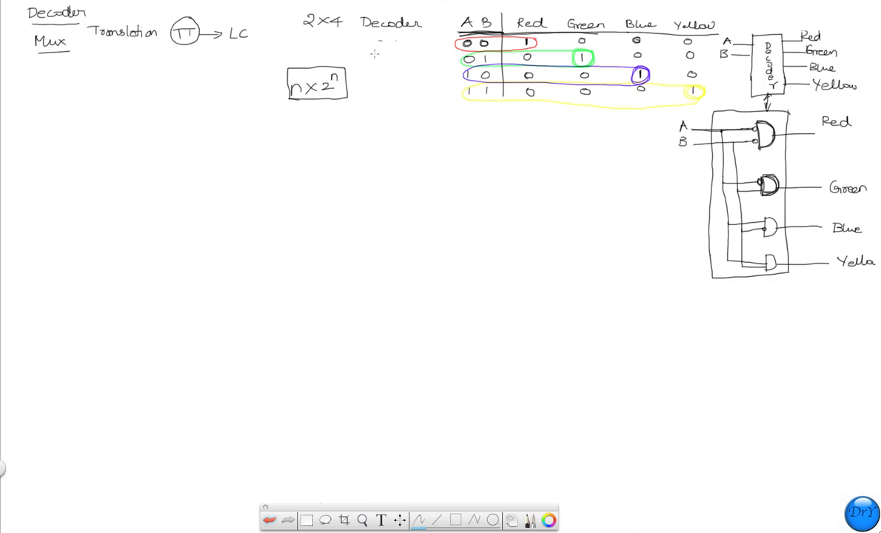
{"action": "left_click_drag", "start_coordinate": [296, 95], "coordinate": [297, 86]}
Step: Add the 16×2¹⁶ example and a line connecting the note to 'Mem'
{"action": "left_click_drag", "start_coordinate": [295, 70], "coordinate": [396, 74]}
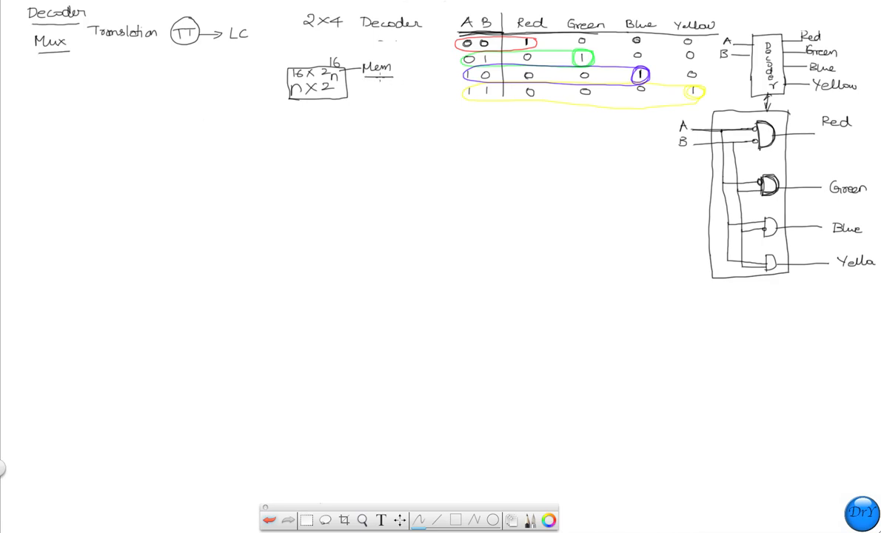
{"action": "left_click_drag", "start_coordinate": [346, 63], "coordinate": [361, 72]}
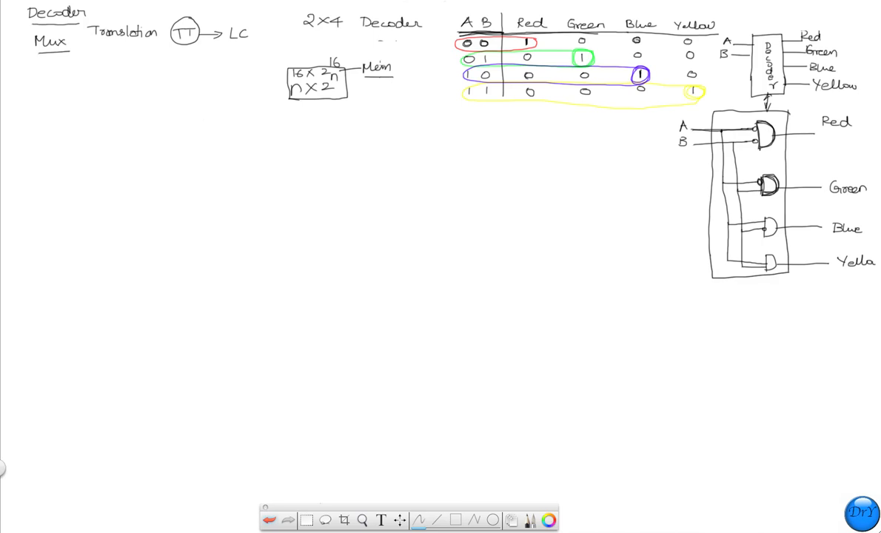